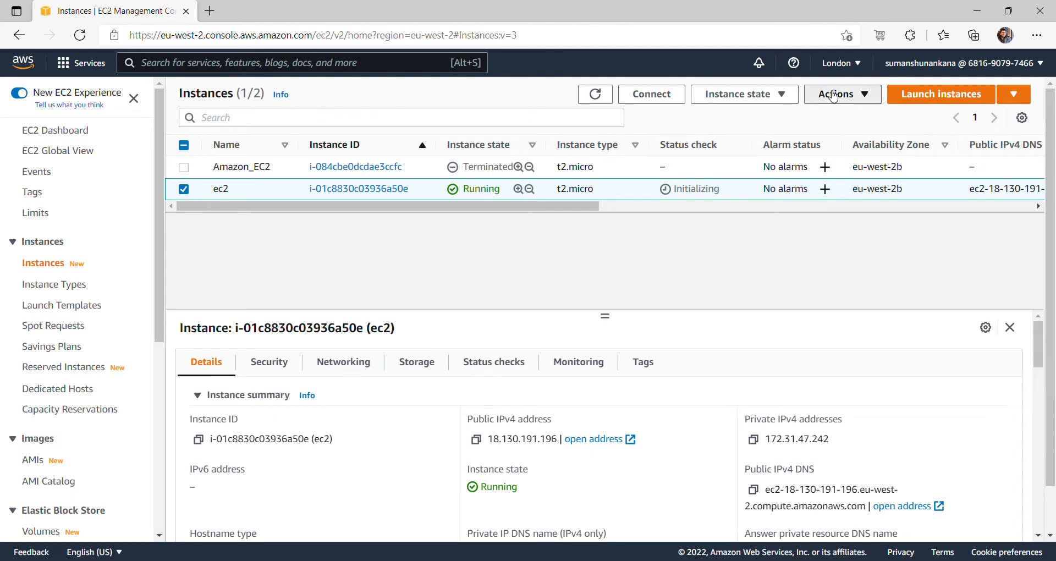
Step: Open the user data of the ec2 instance and review its bash startup script, including the httpd installation line
click(833, 96)
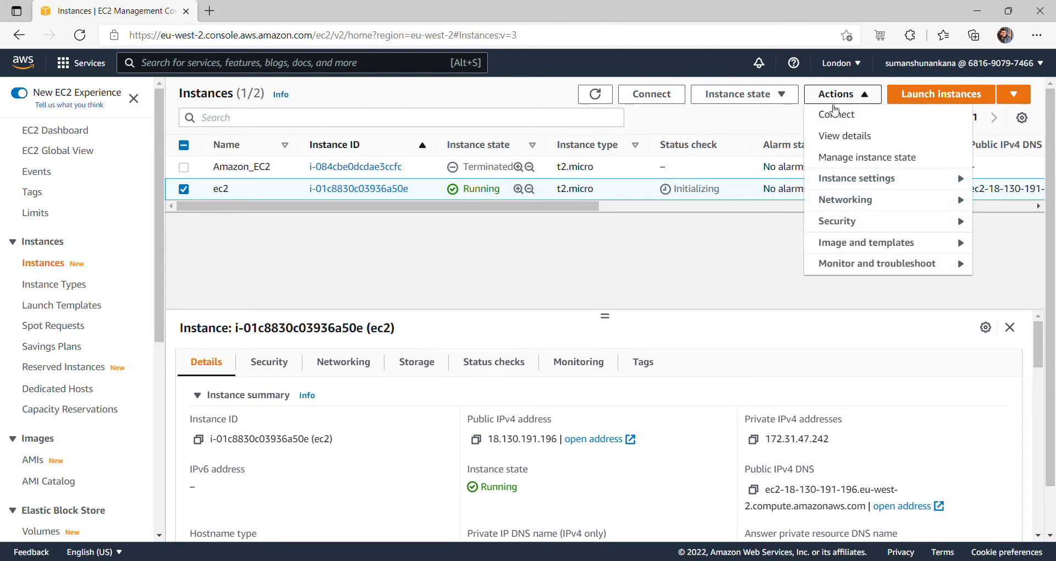
click(831, 184)
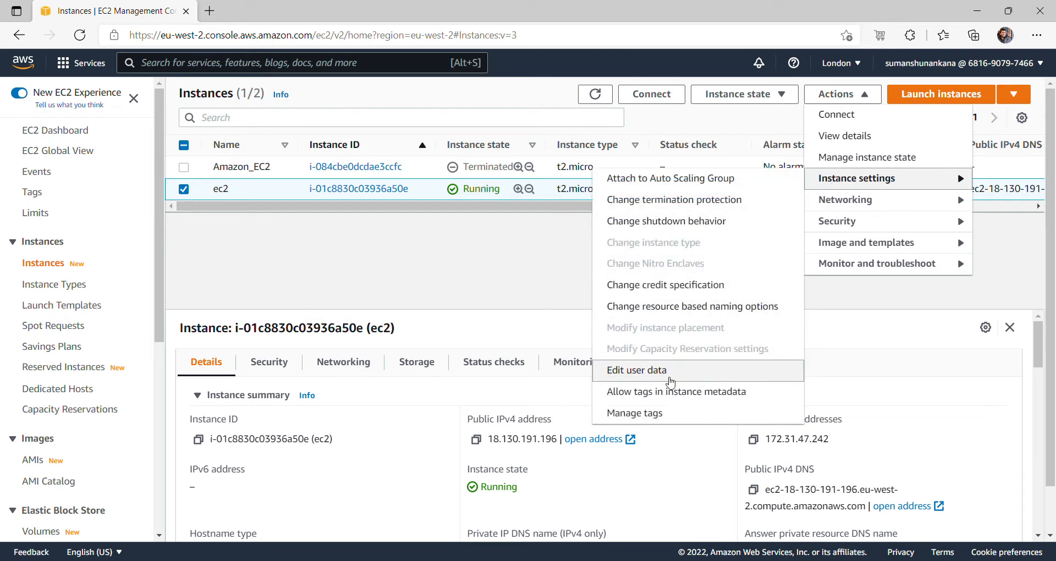
click(638, 370)
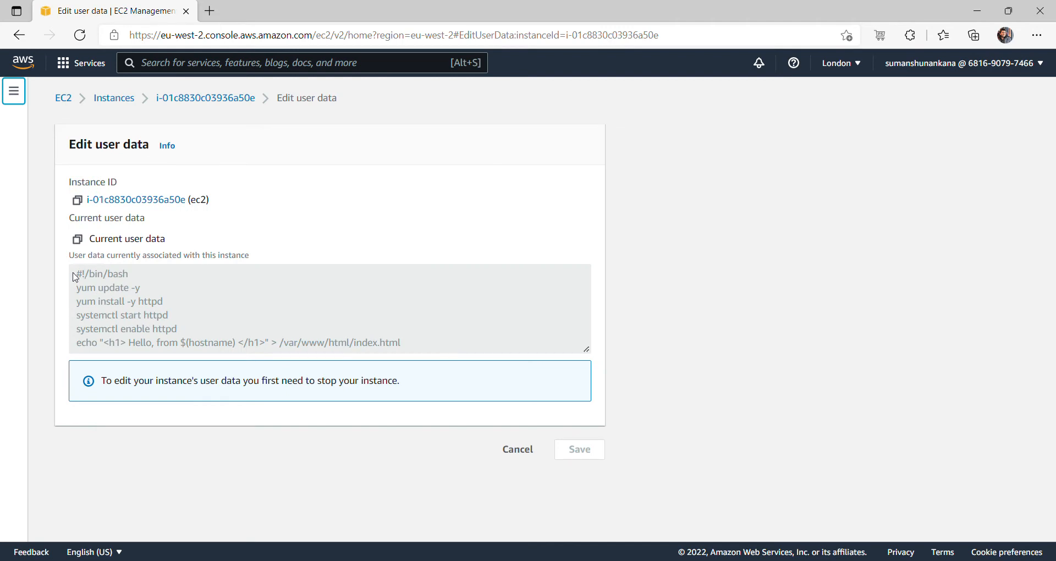
drag(74, 276, 418, 354)
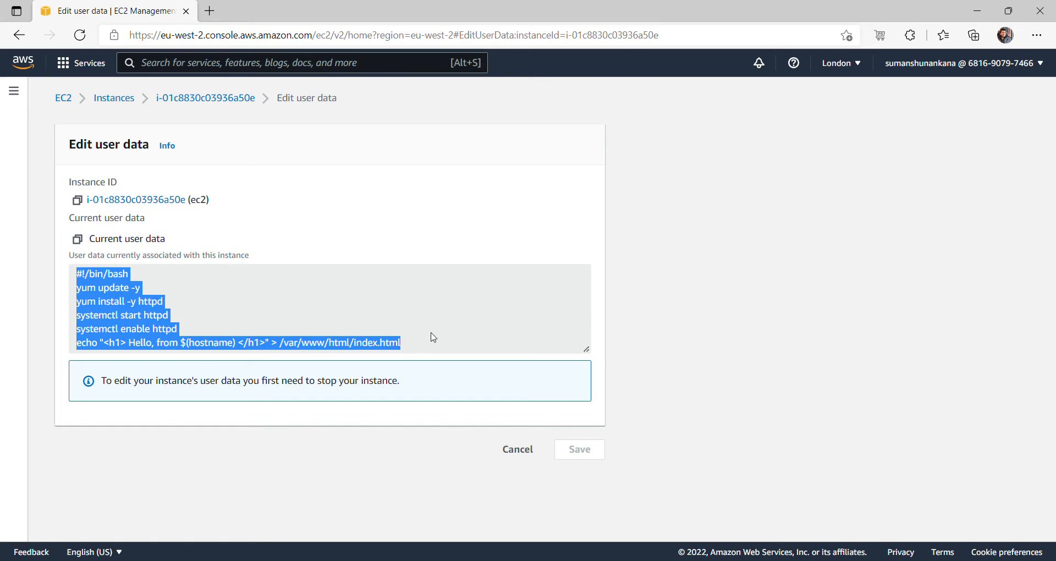
click(134, 291)
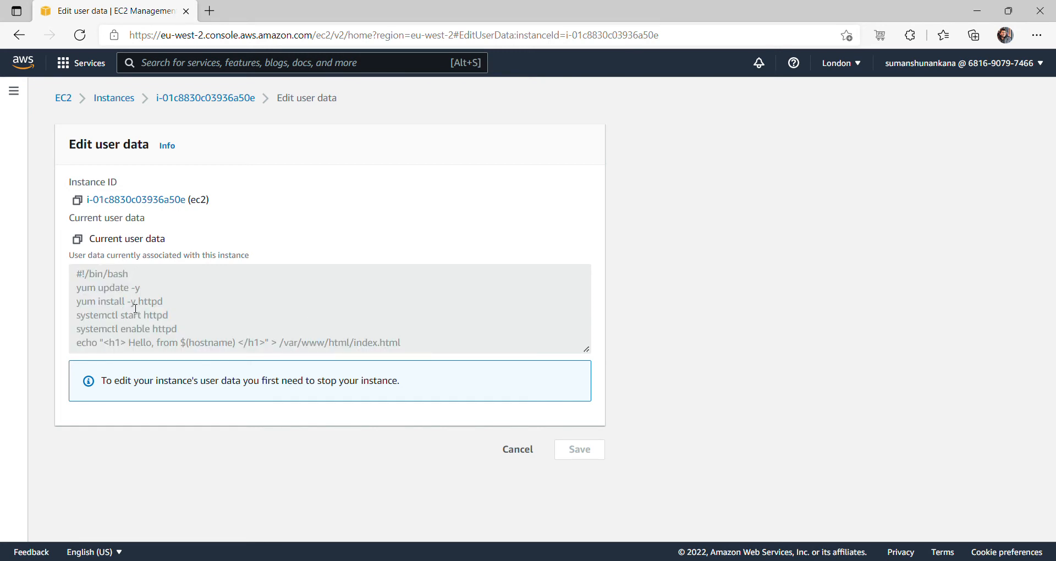
double_click(128, 306)
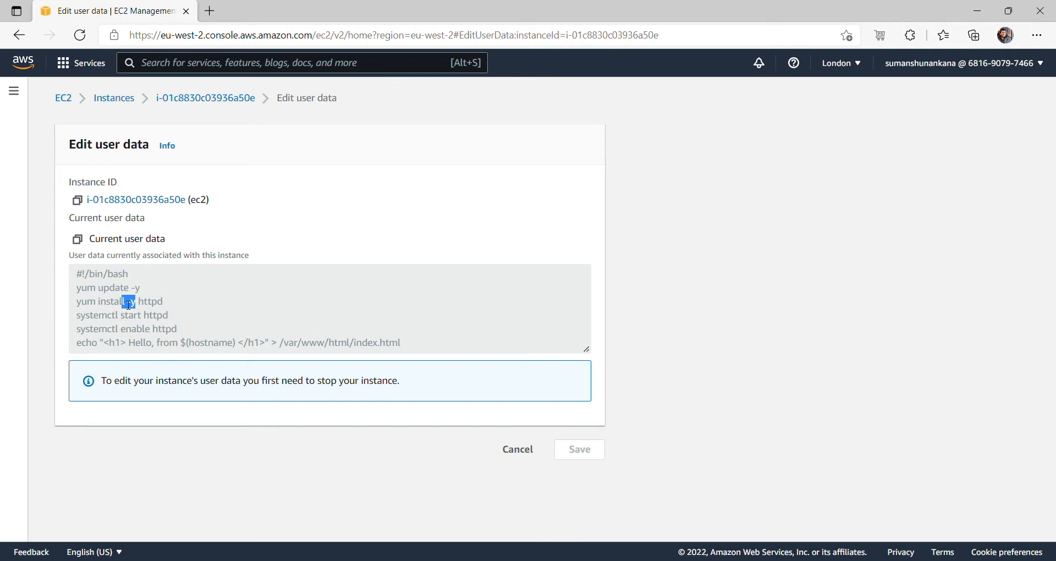
click(166, 309)
Step: Return to the instances list, copy the ec2 instance's public IPv4 address and load it in a new browser tab
click(241, 98)
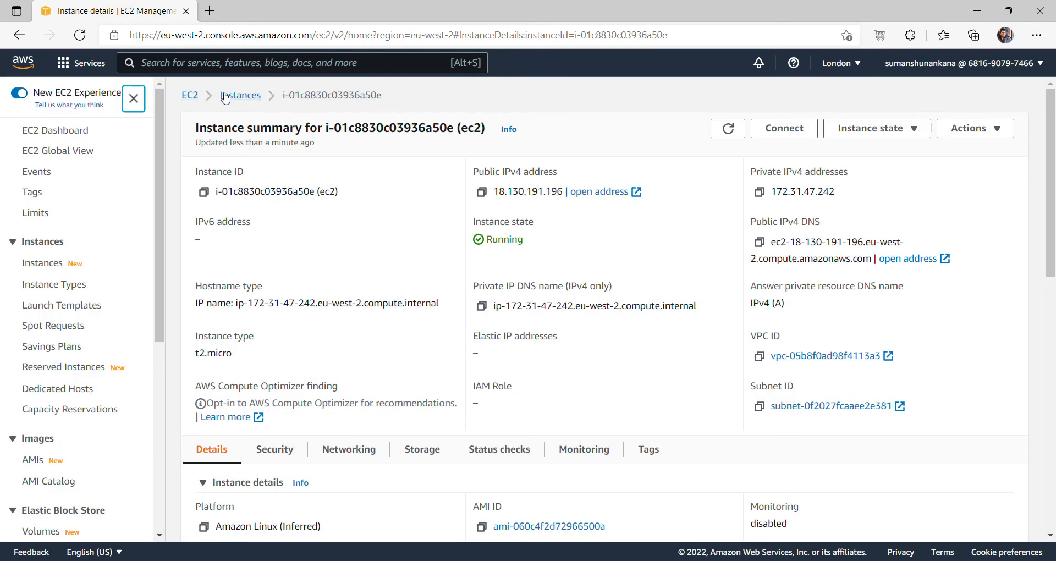
click(234, 98)
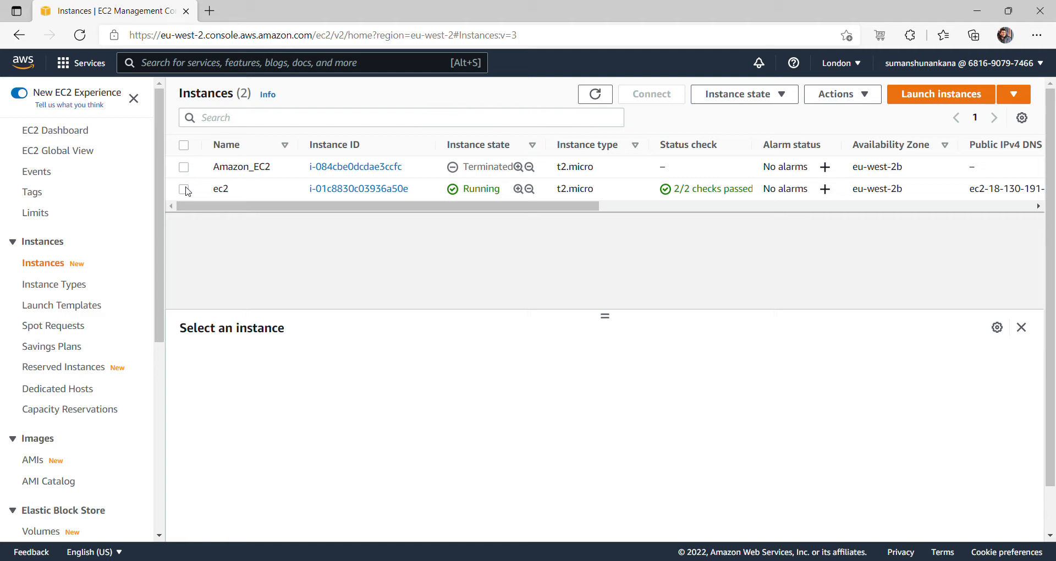
click(184, 189)
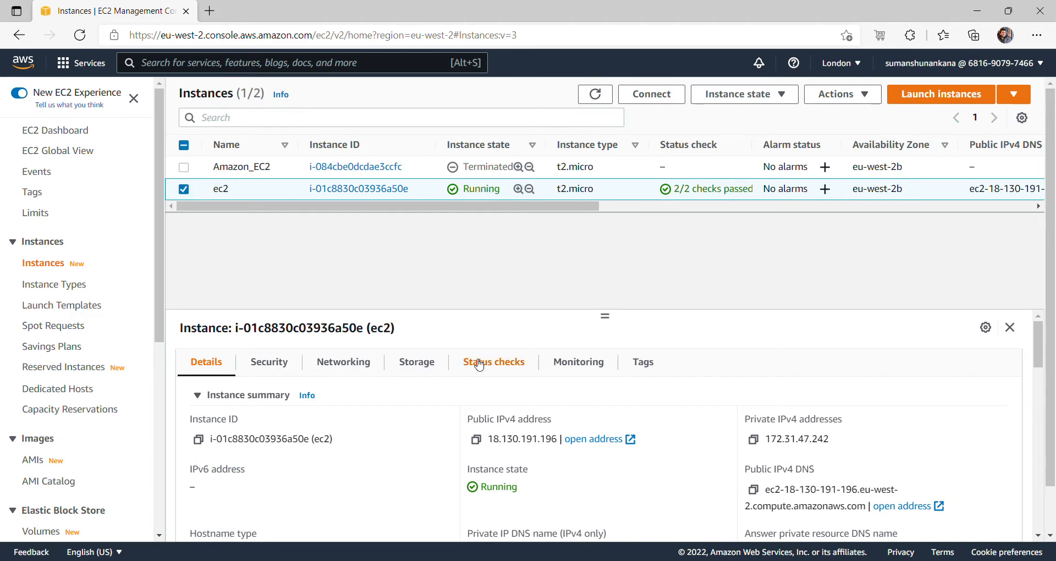
click(477, 439)
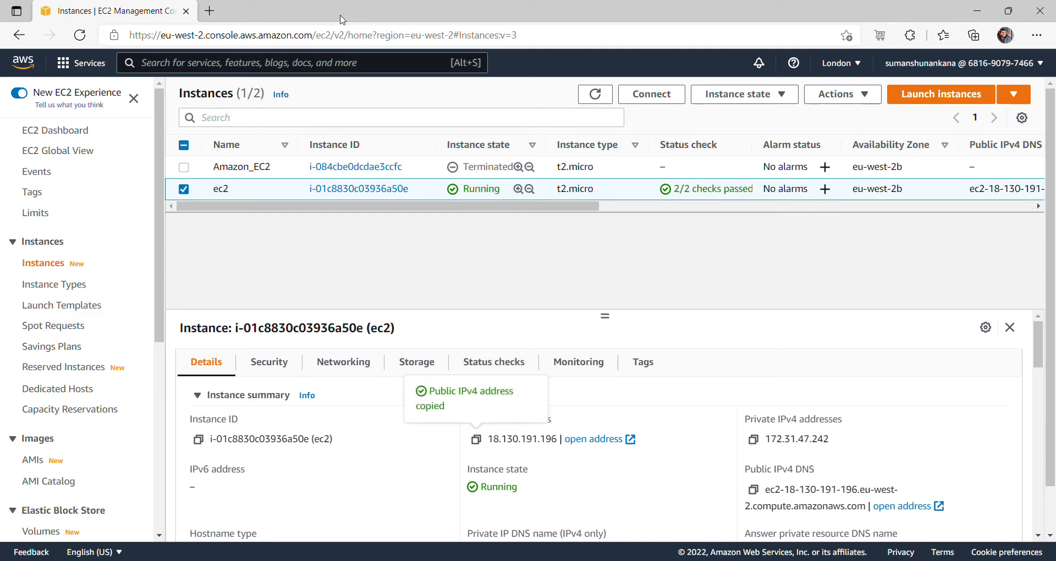
click(211, 13)
key(ctrl+v)
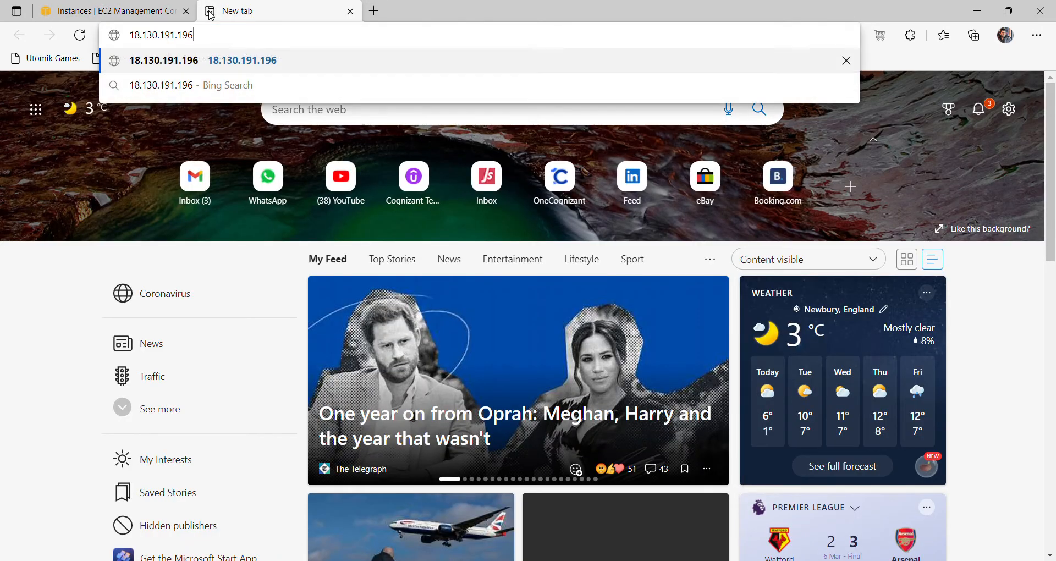
key(Return)
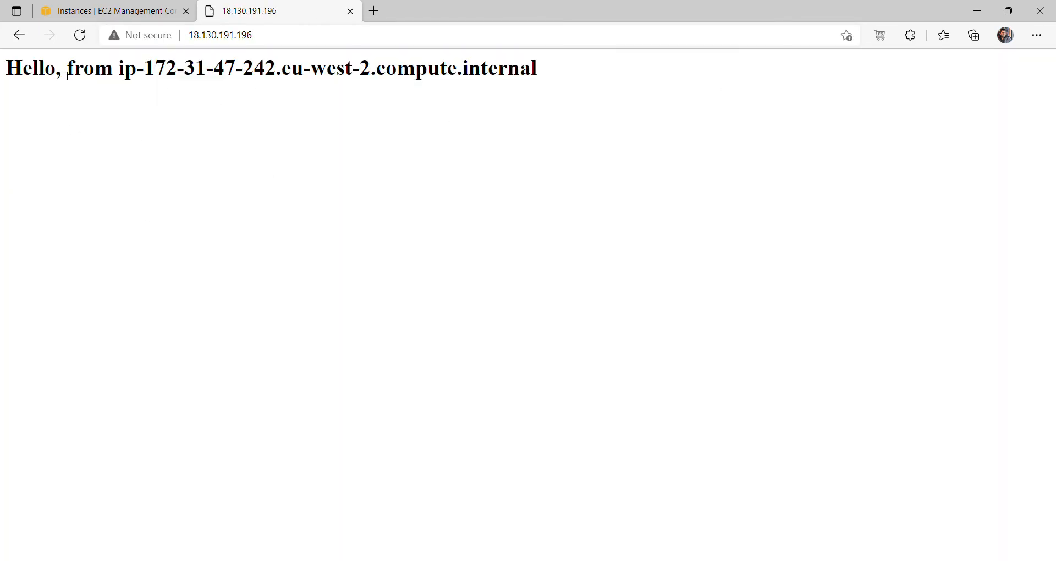
Step: Compare the hostname in the web page's Hello message with the ec2 instance's private IPv4 address in the console
drag(122, 73, 564, 93)
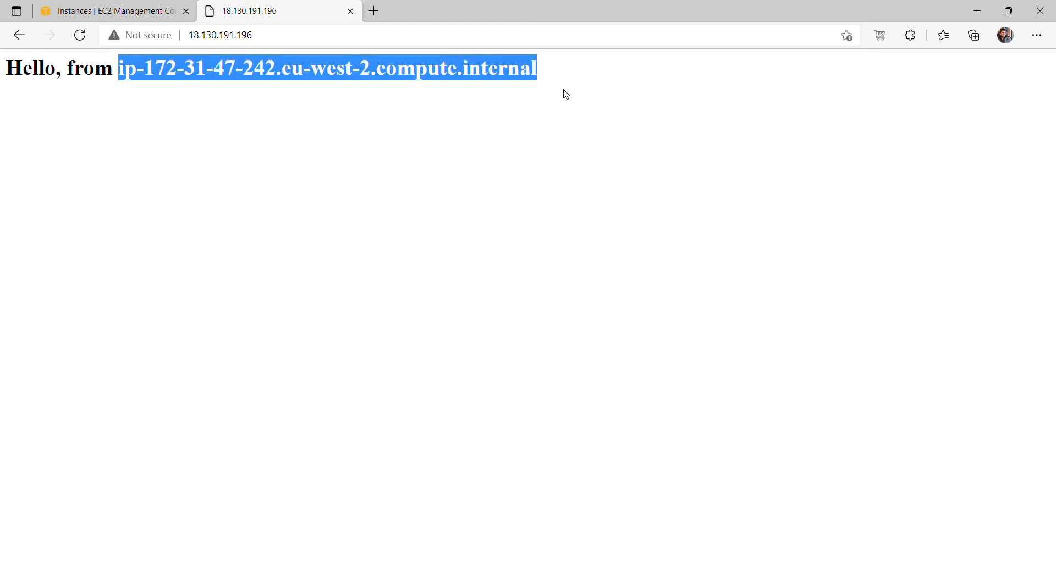
click(112, 9)
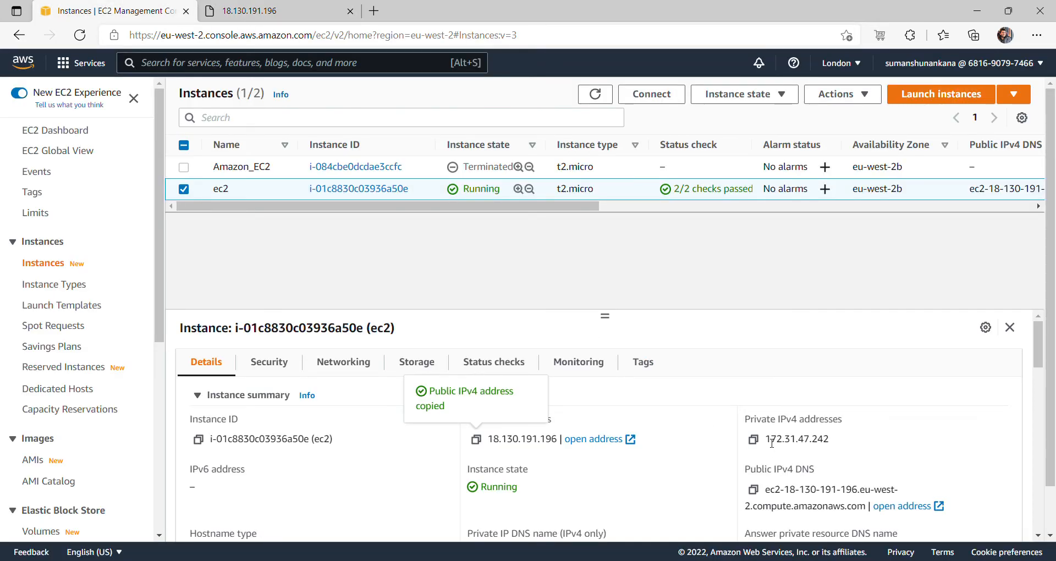
drag(765, 439, 836, 438)
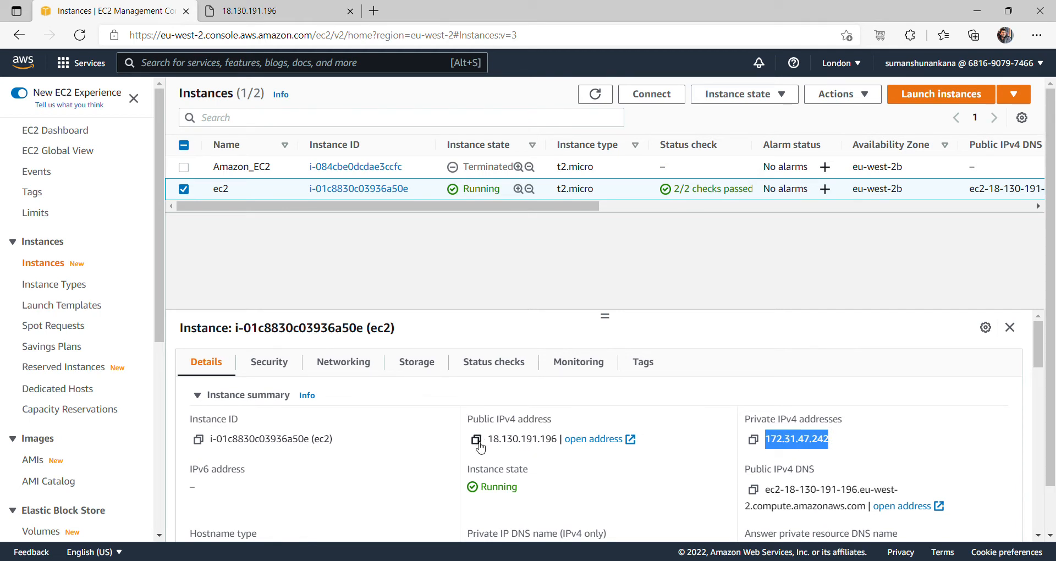
click(237, 12)
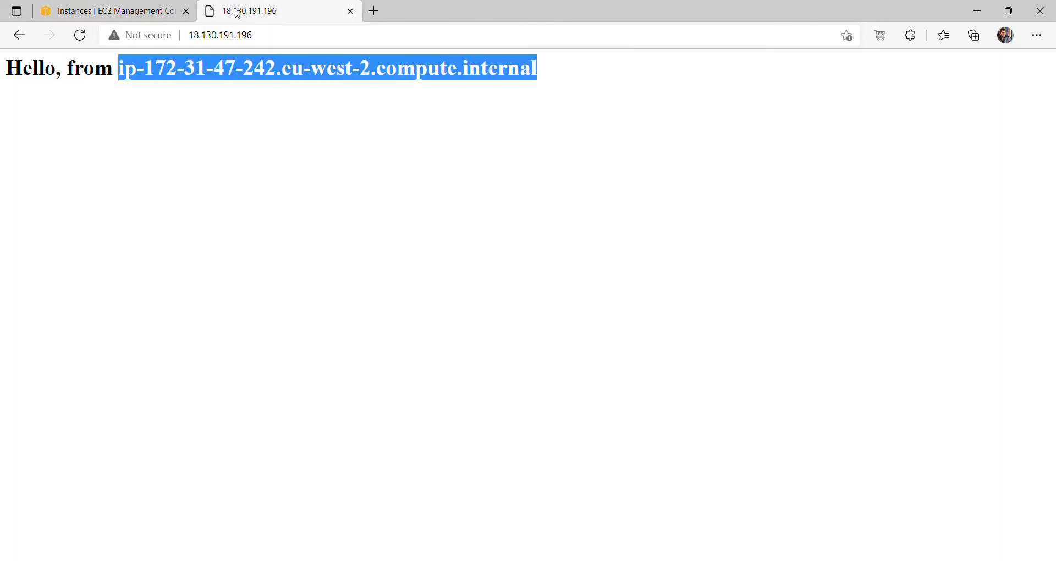
click(238, 100)
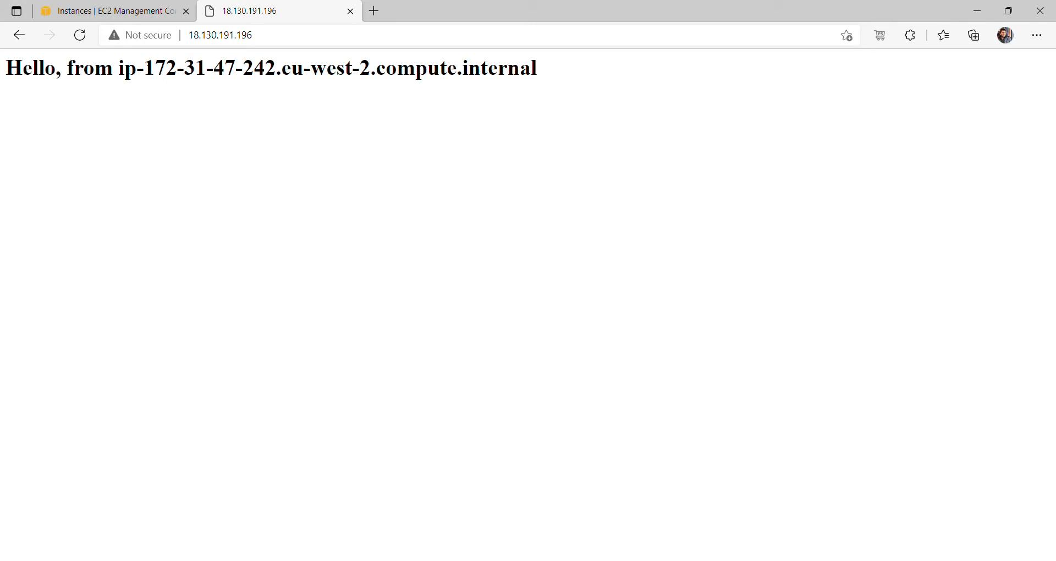
drag(144, 68, 275, 77)
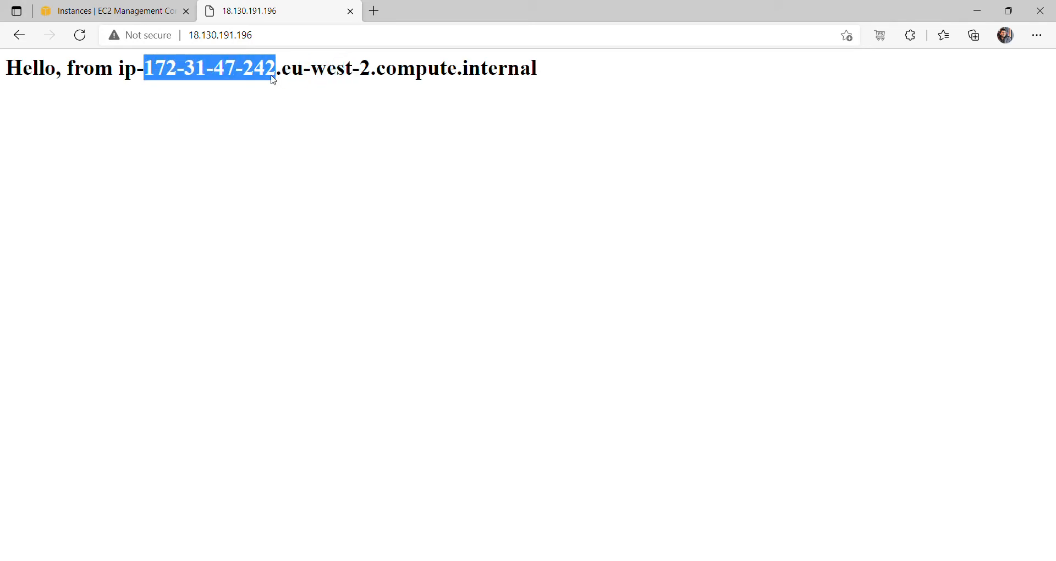
click(364, 112)
drag(552, 73, 120, 87)
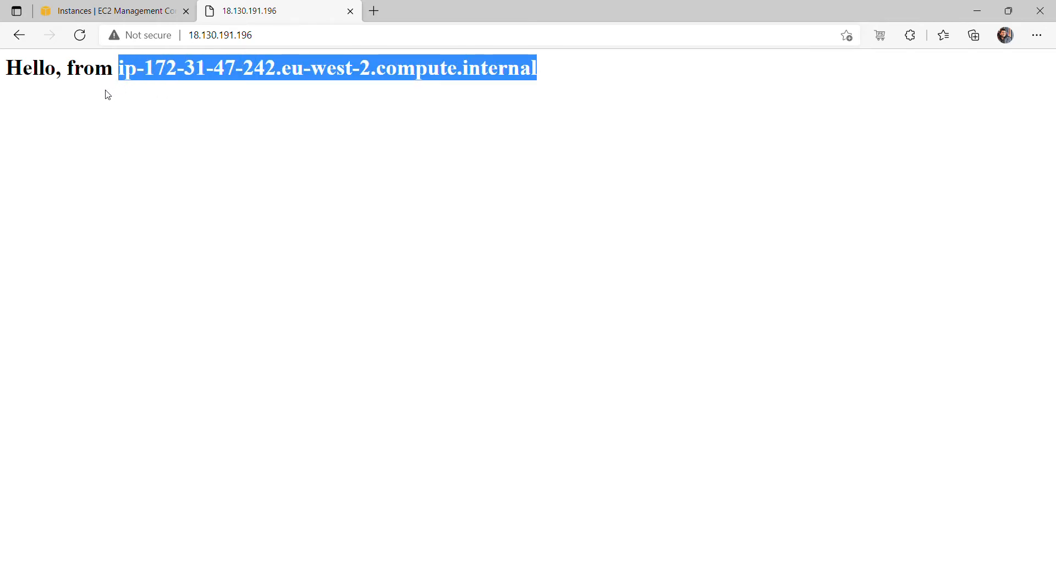
click(104, 91)
click(120, 16)
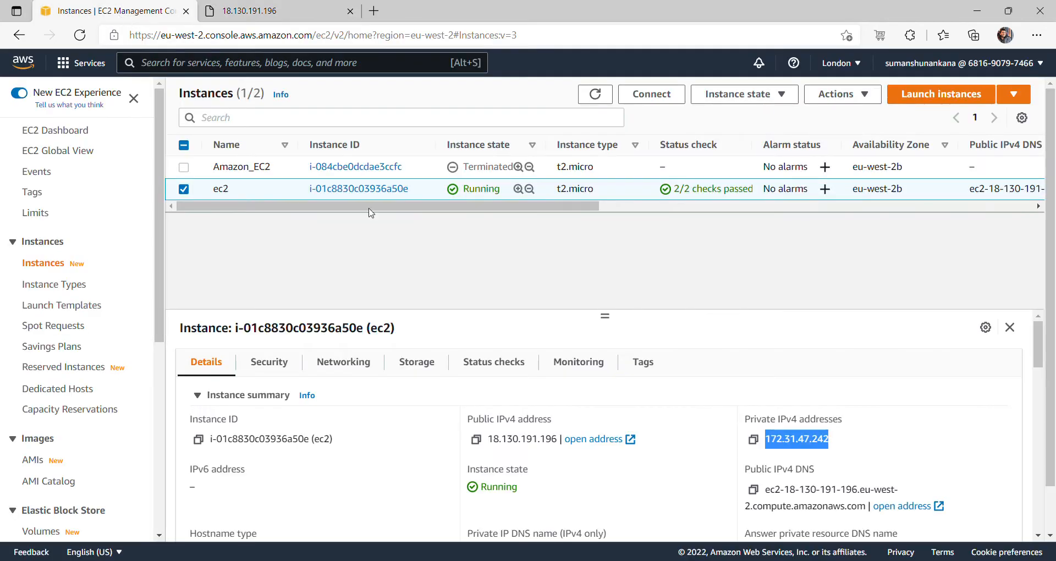
click(643, 269)
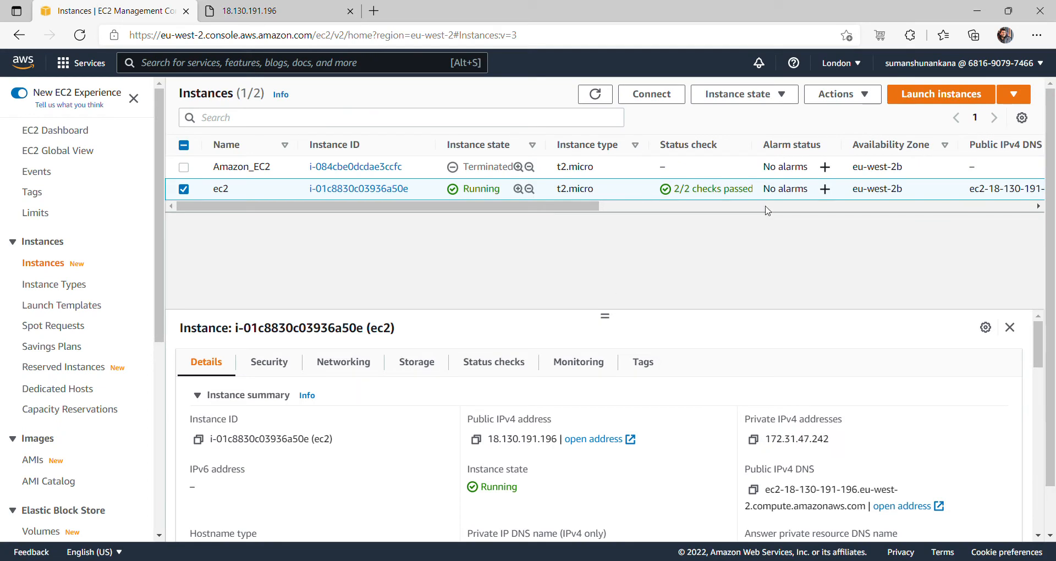
Step: Reopen the ec2 instance's user data to review the startup script's opening lines, and return to the instances list
click(836, 98)
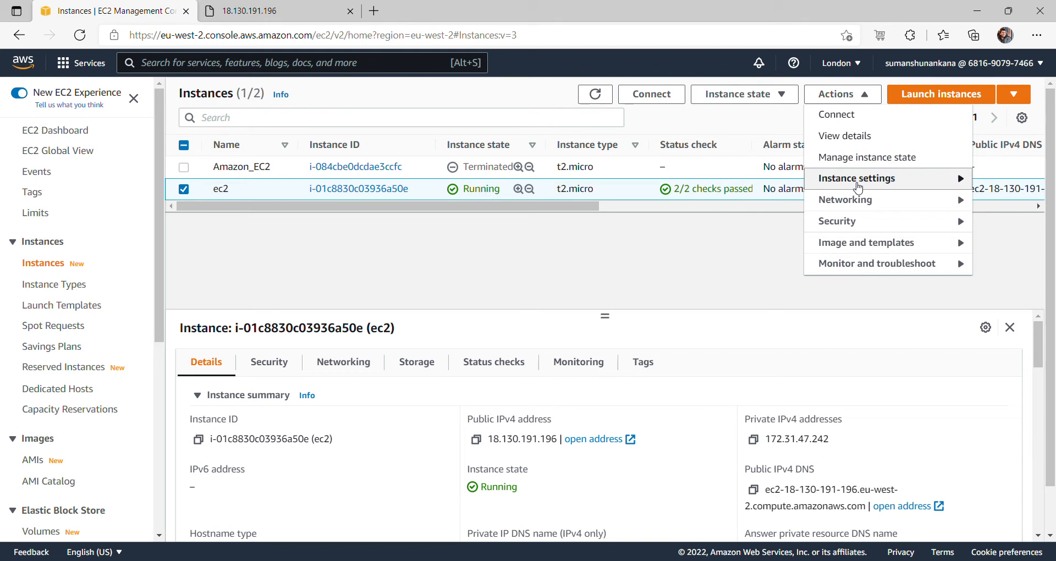
mouse_move(858, 187)
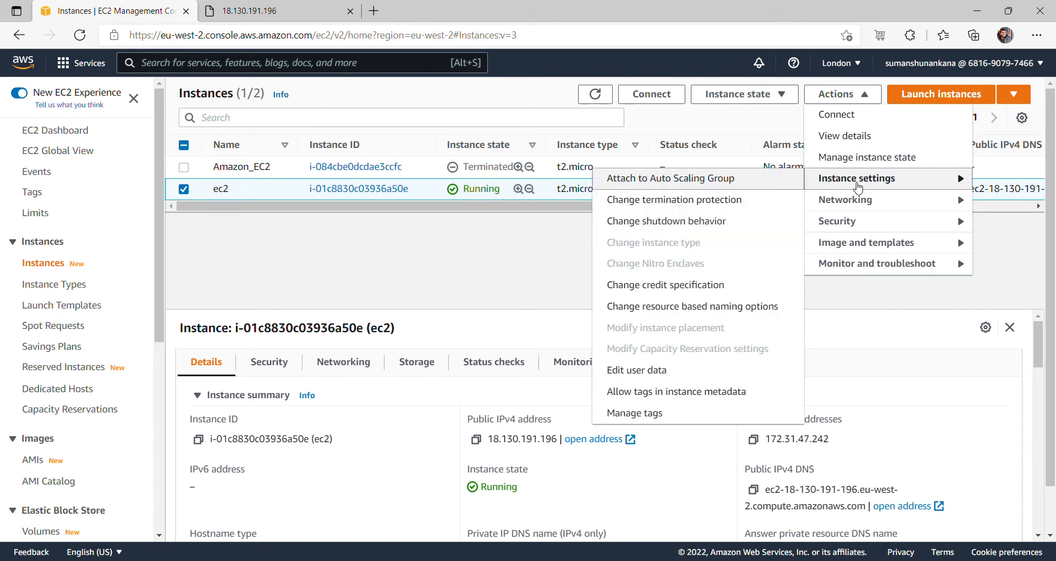
click(645, 371)
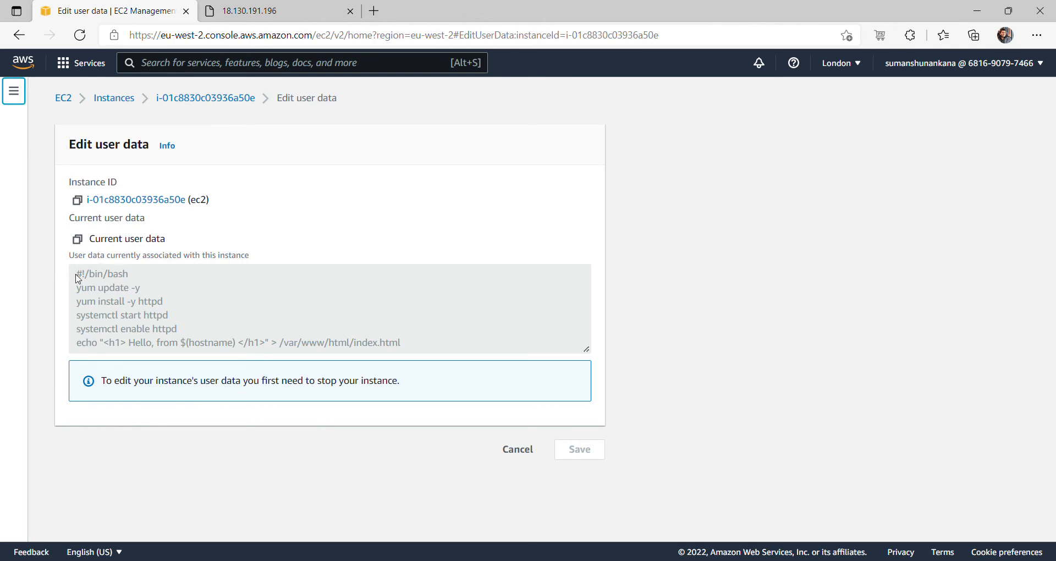
drag(77, 275, 104, 300)
click(137, 323)
click(113, 98)
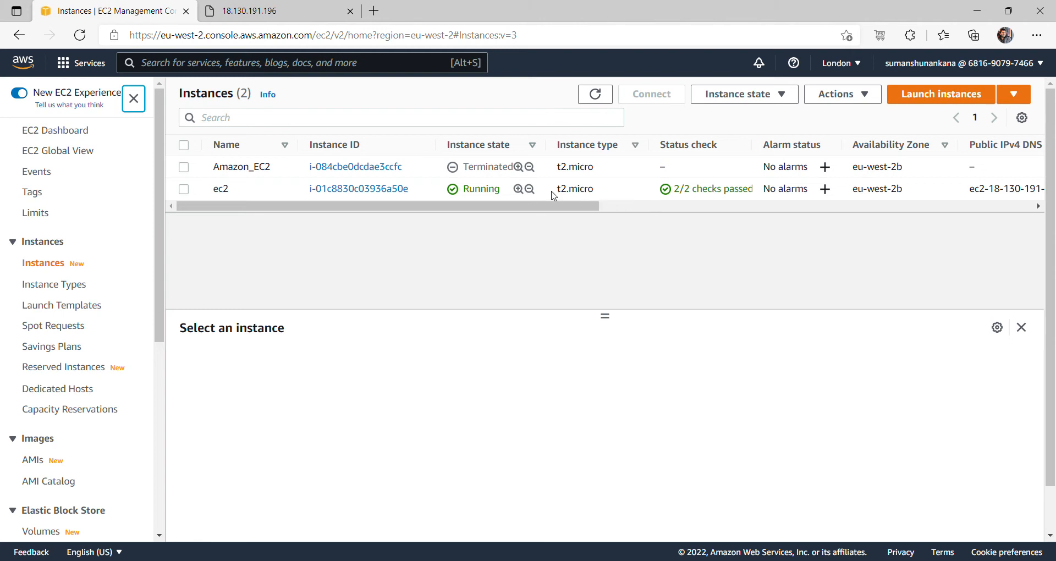
Step: Select the running ec2 instance in the instances list and stop it, confirming the request
drag(553, 190, 589, 190)
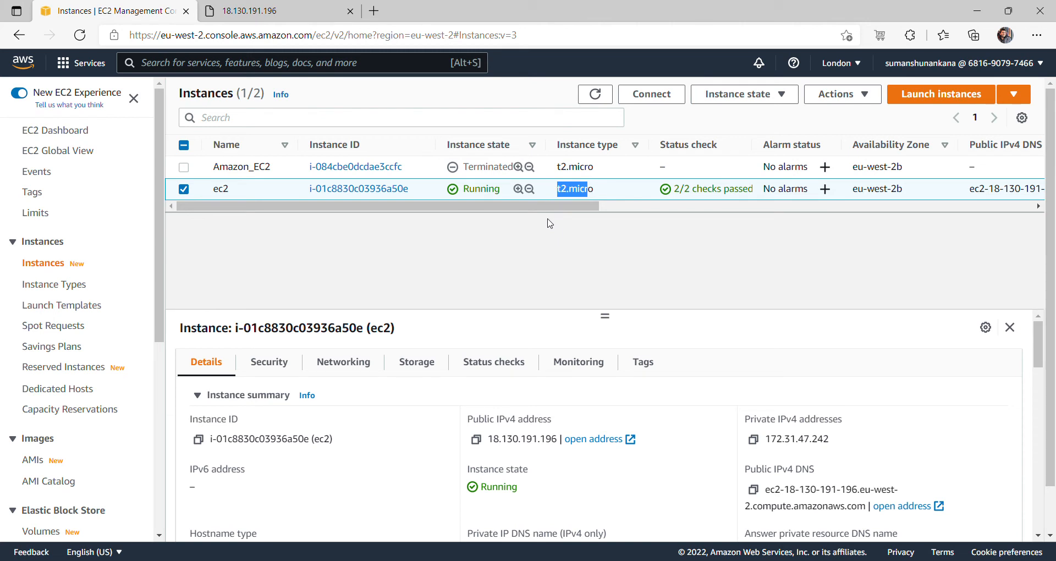
click(552, 223)
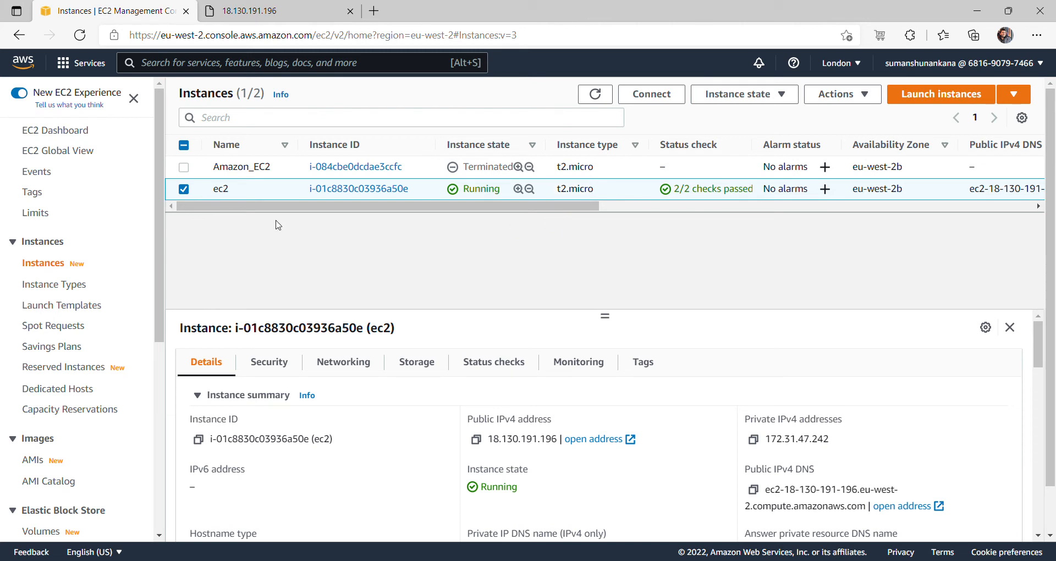
click(746, 91)
click(737, 114)
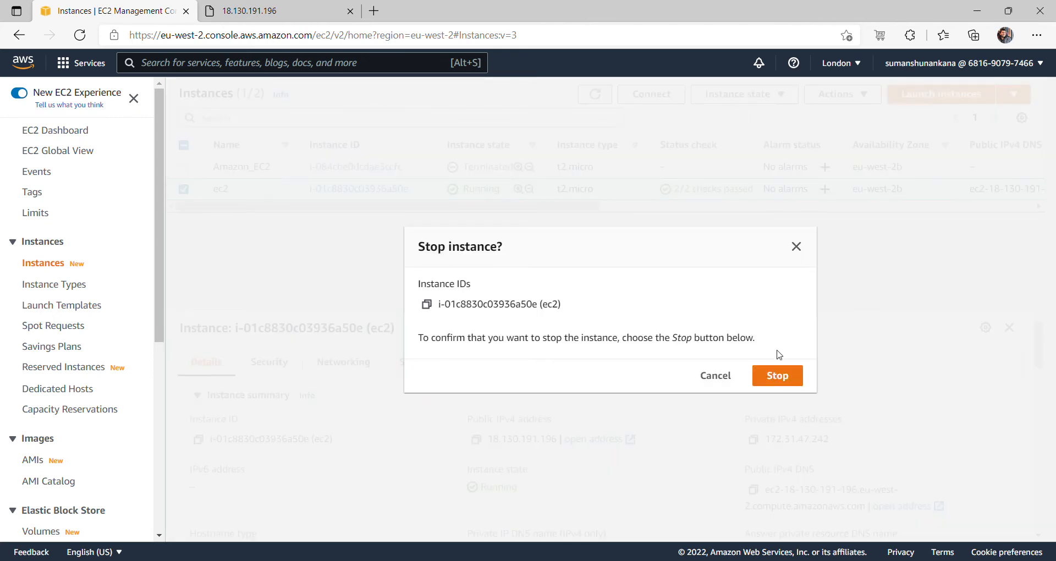
click(775, 376)
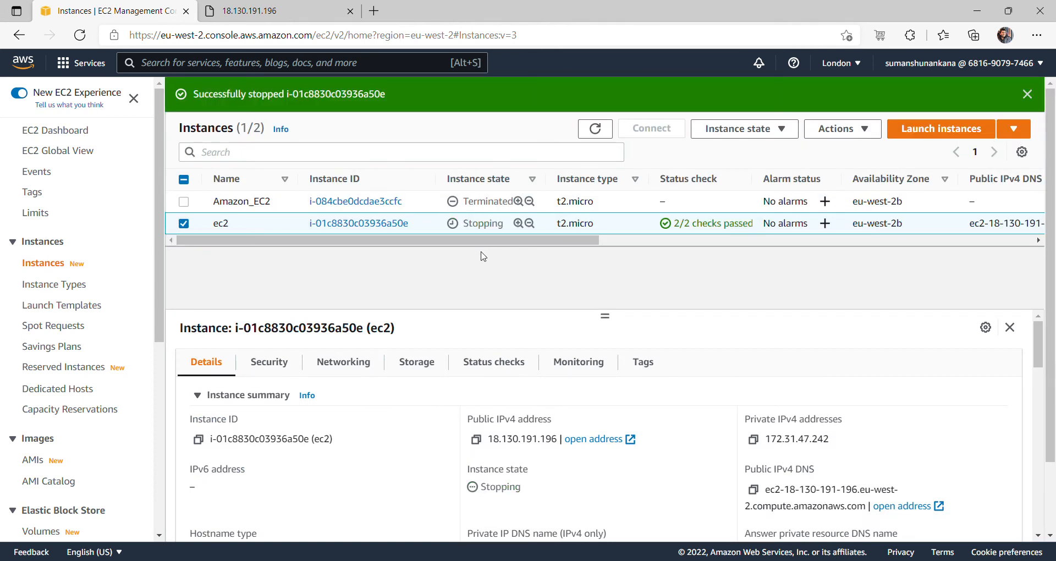
Step: Terminate the ec2 instance and confirm the termination
click(736, 131)
click(710, 236)
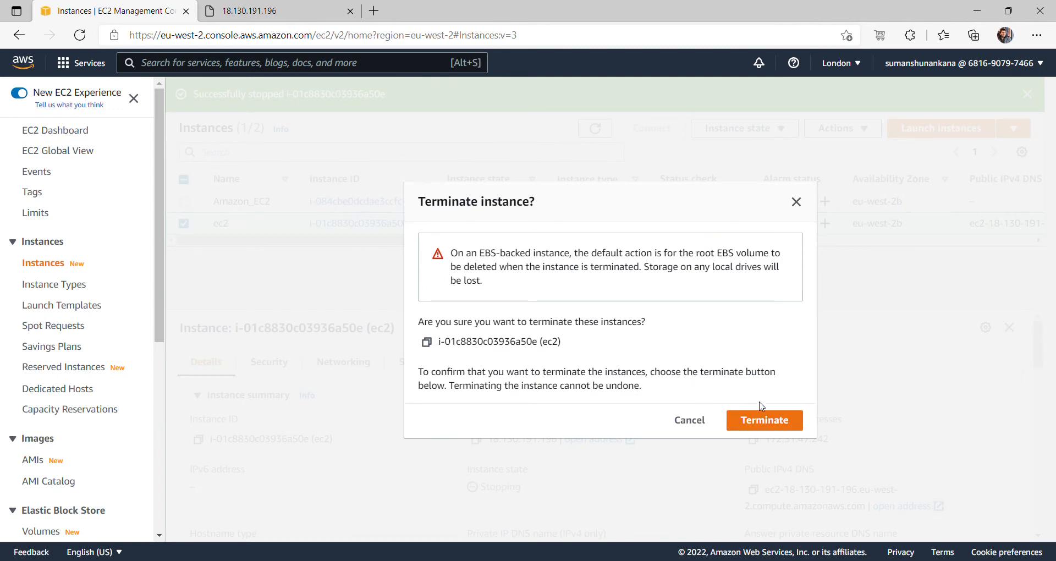
click(758, 424)
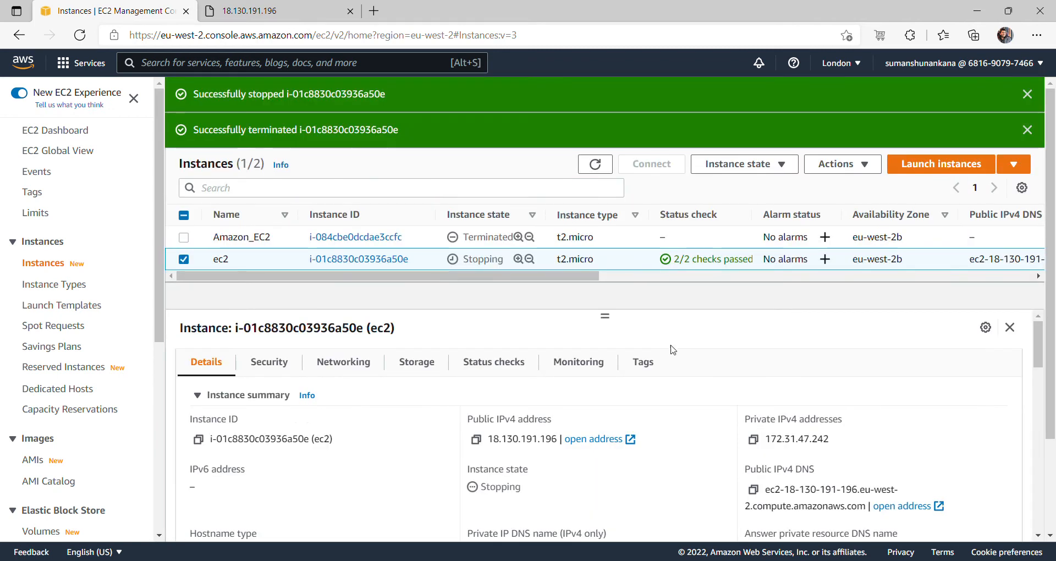
Step: Refresh the instances list repeatedly to check the ec2 instance's state after the termination request
click(594, 165)
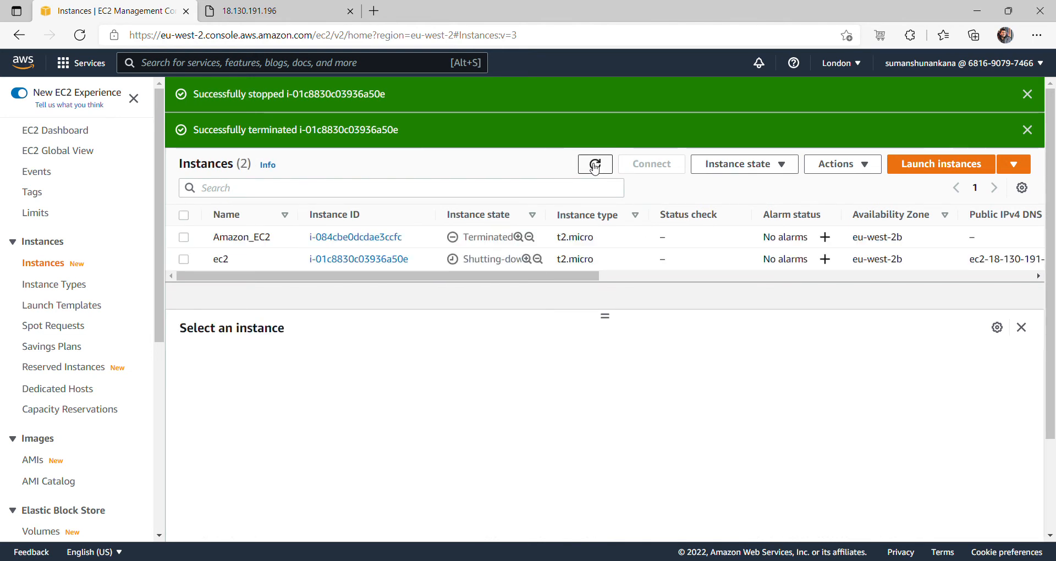
click(595, 167)
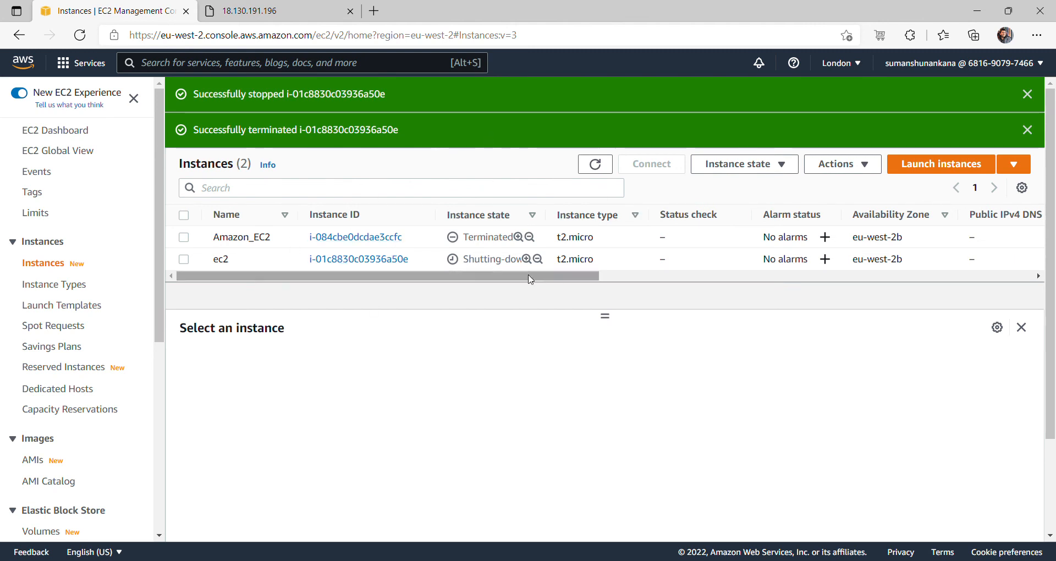
click(595, 165)
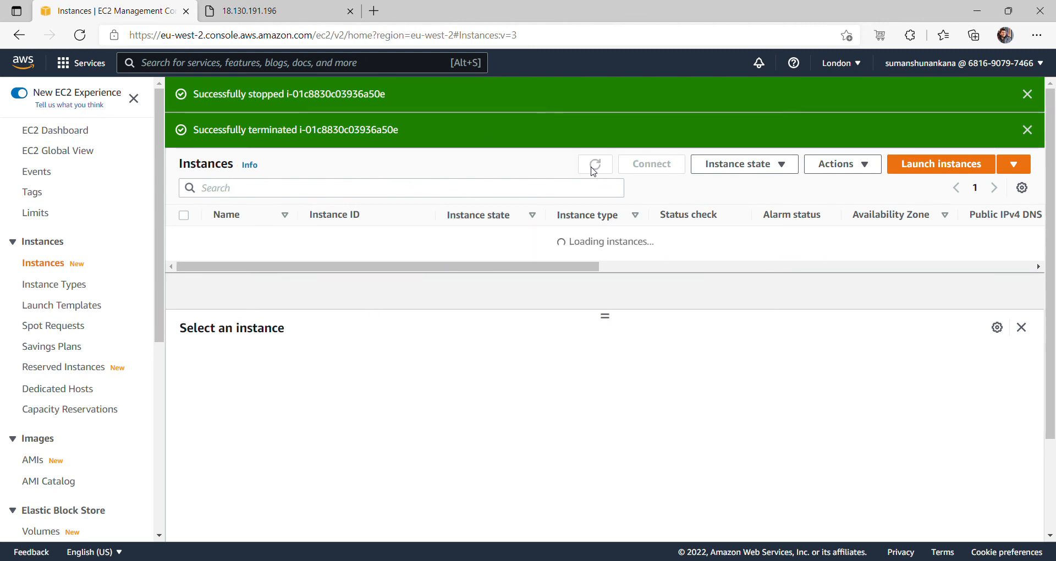
click(595, 166)
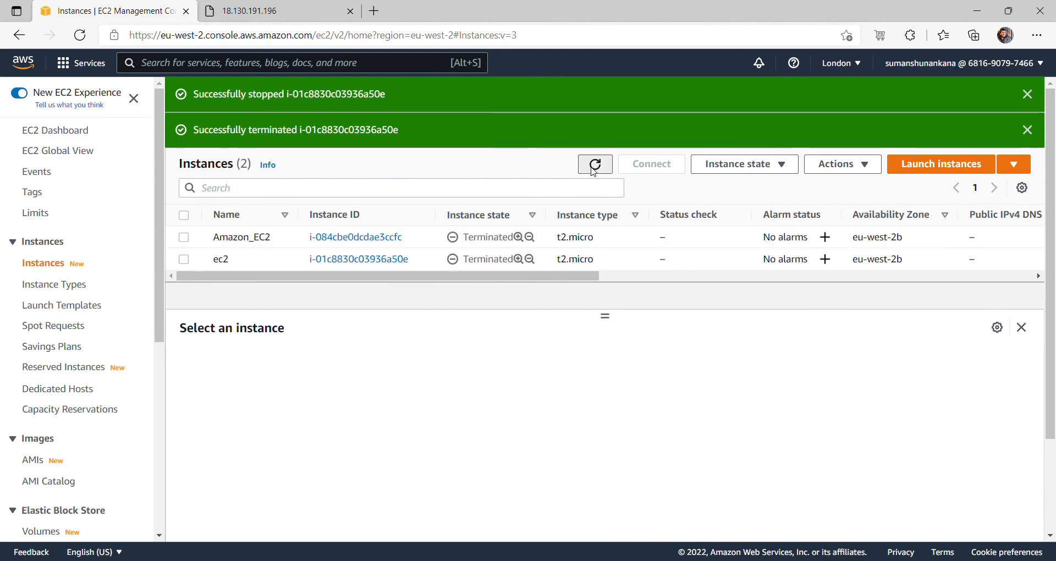
Step: View the Amazon_EC2 instance's details briefly, clear its selection, and refresh the instances list to recheck the state of both instances
click(595, 169)
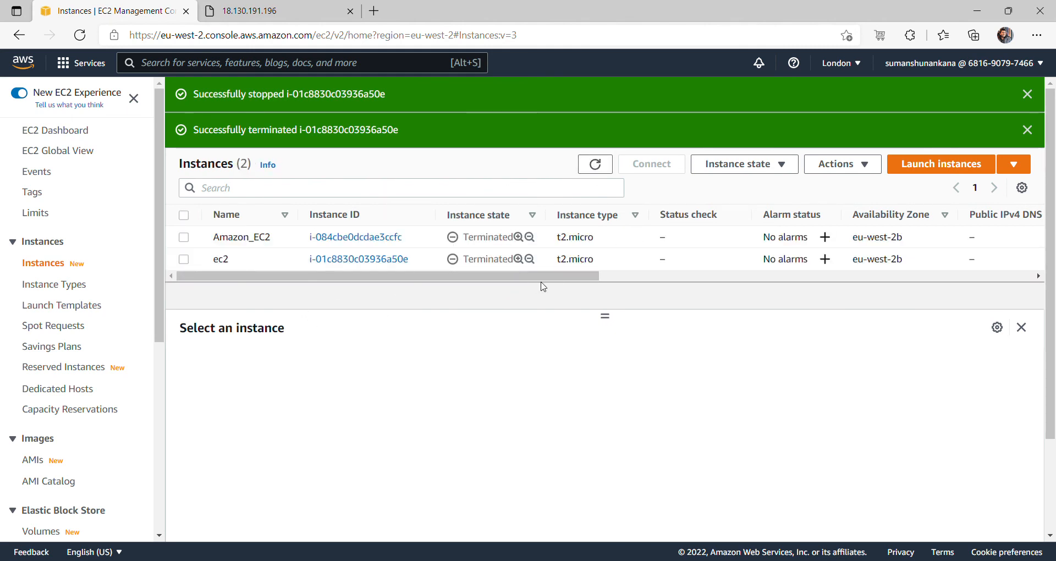
click(184, 237)
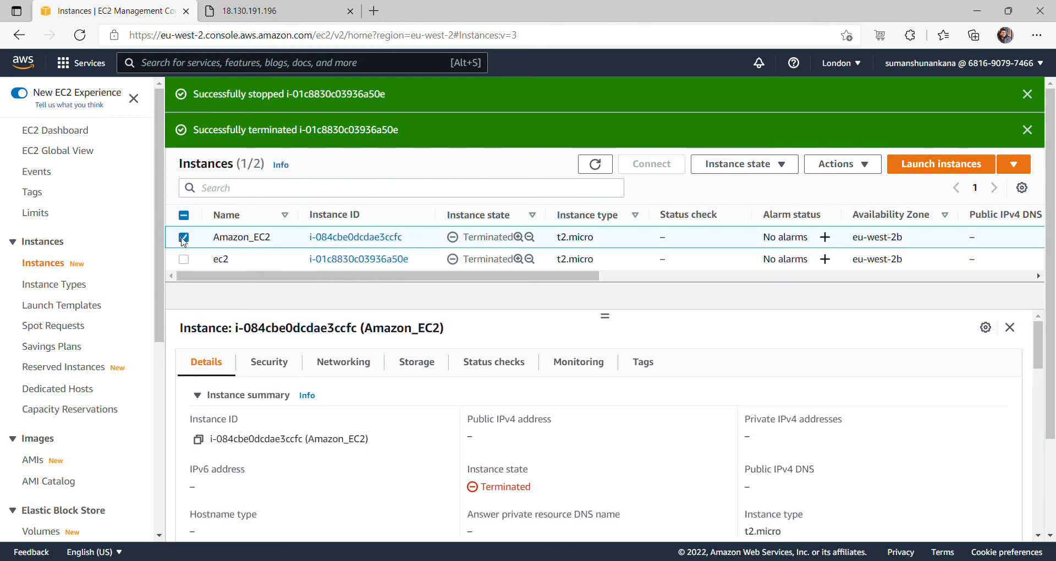
click(184, 238)
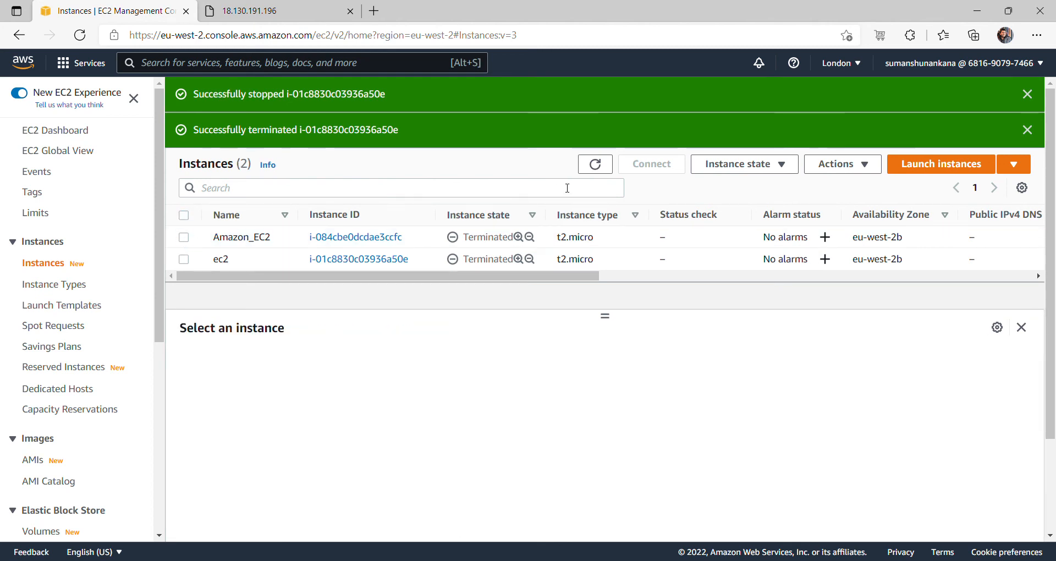
click(595, 165)
click(599, 169)
click(600, 174)
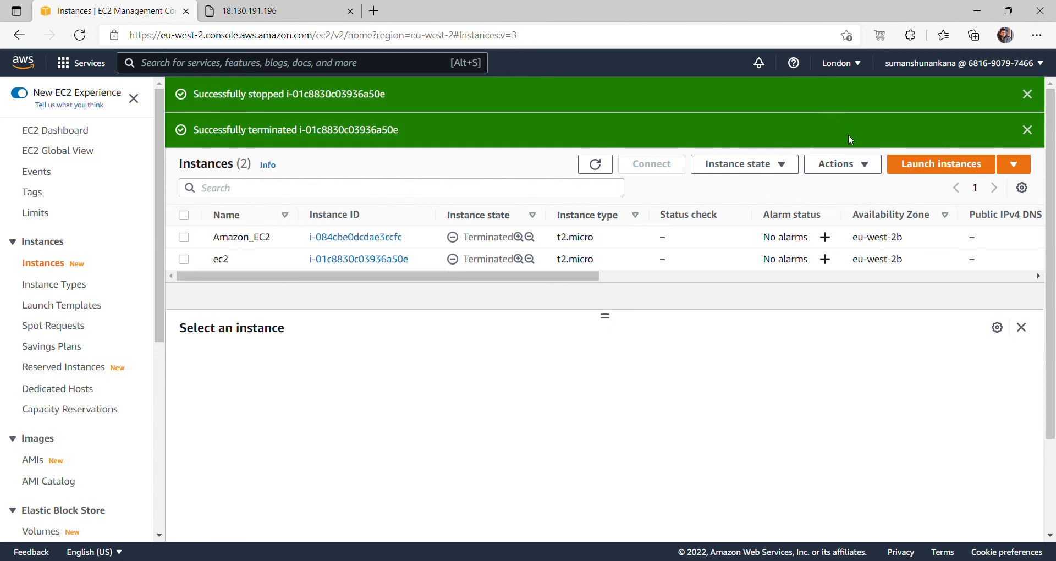
click(838, 165)
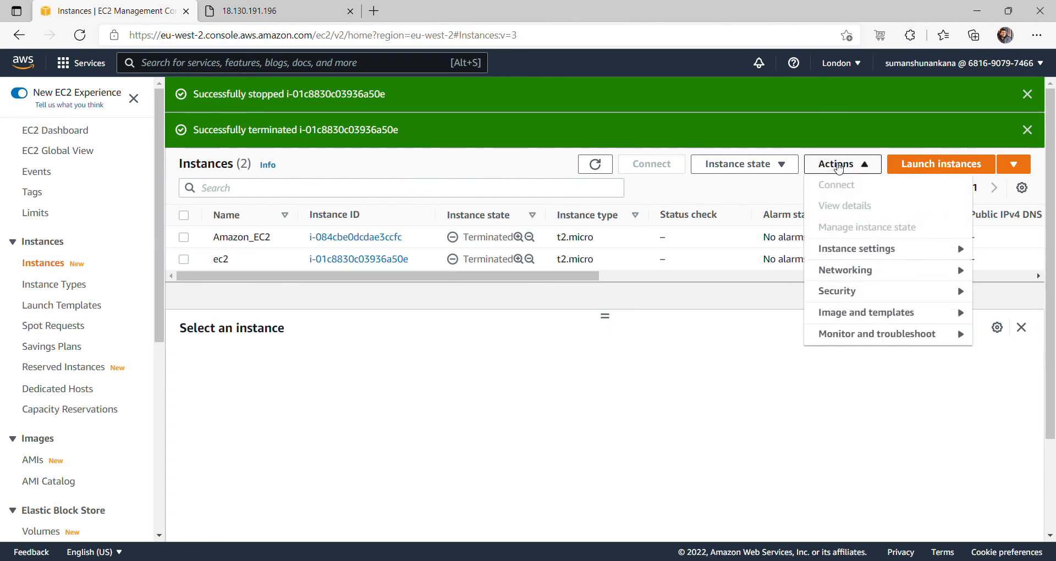
click(615, 342)
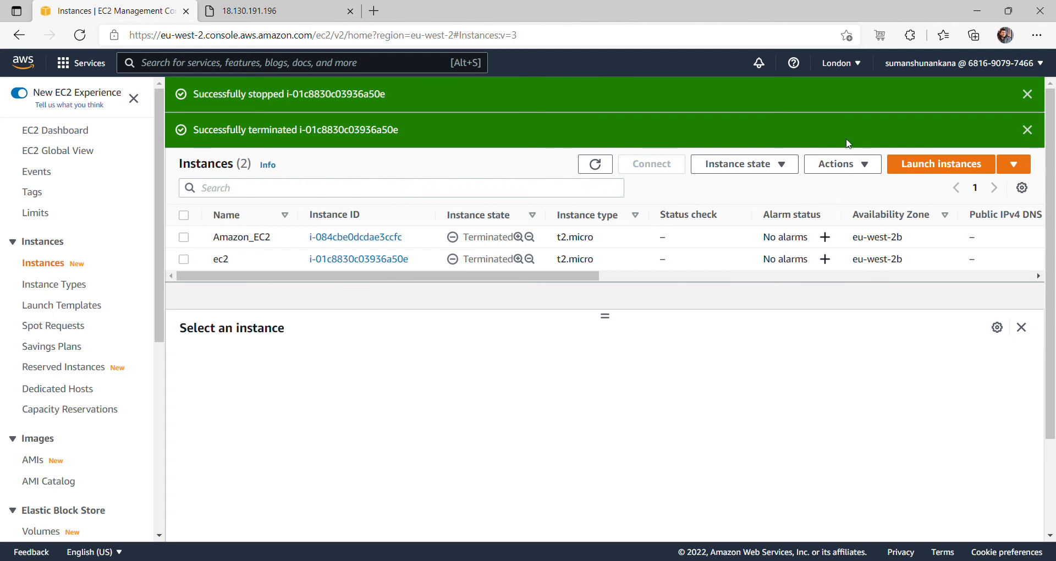
click(963, 66)
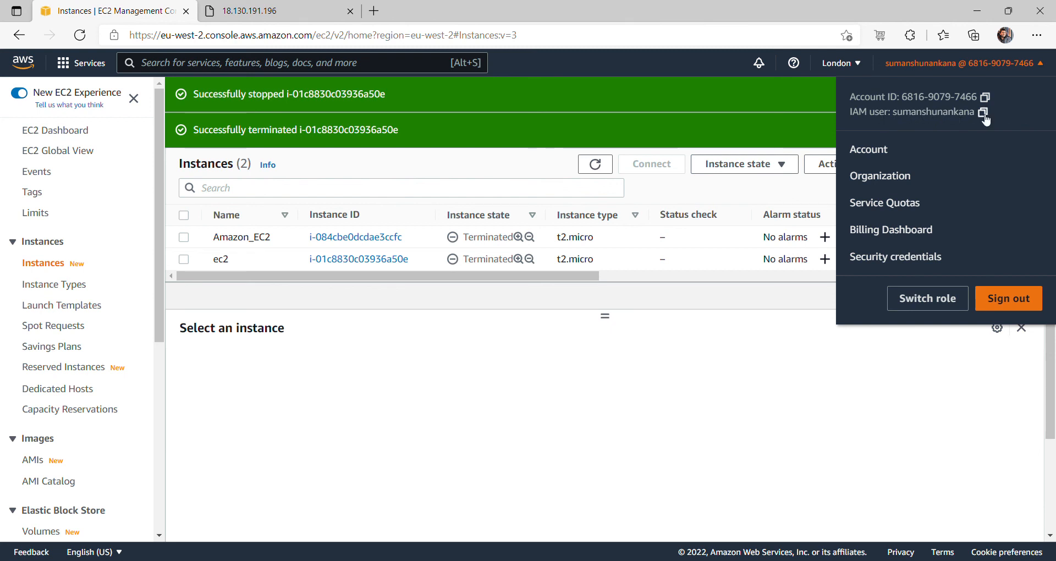
click(1008, 66)
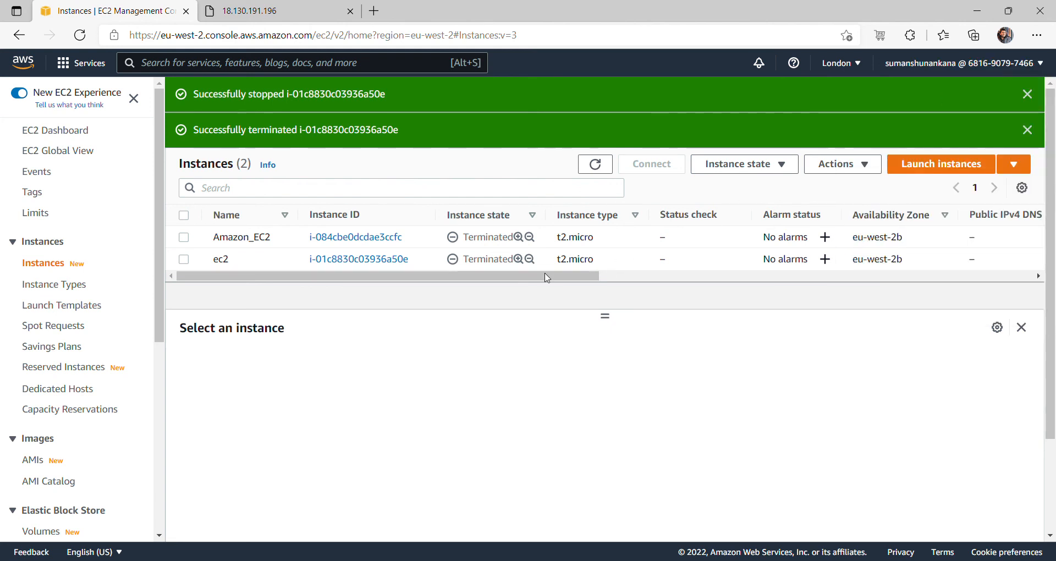